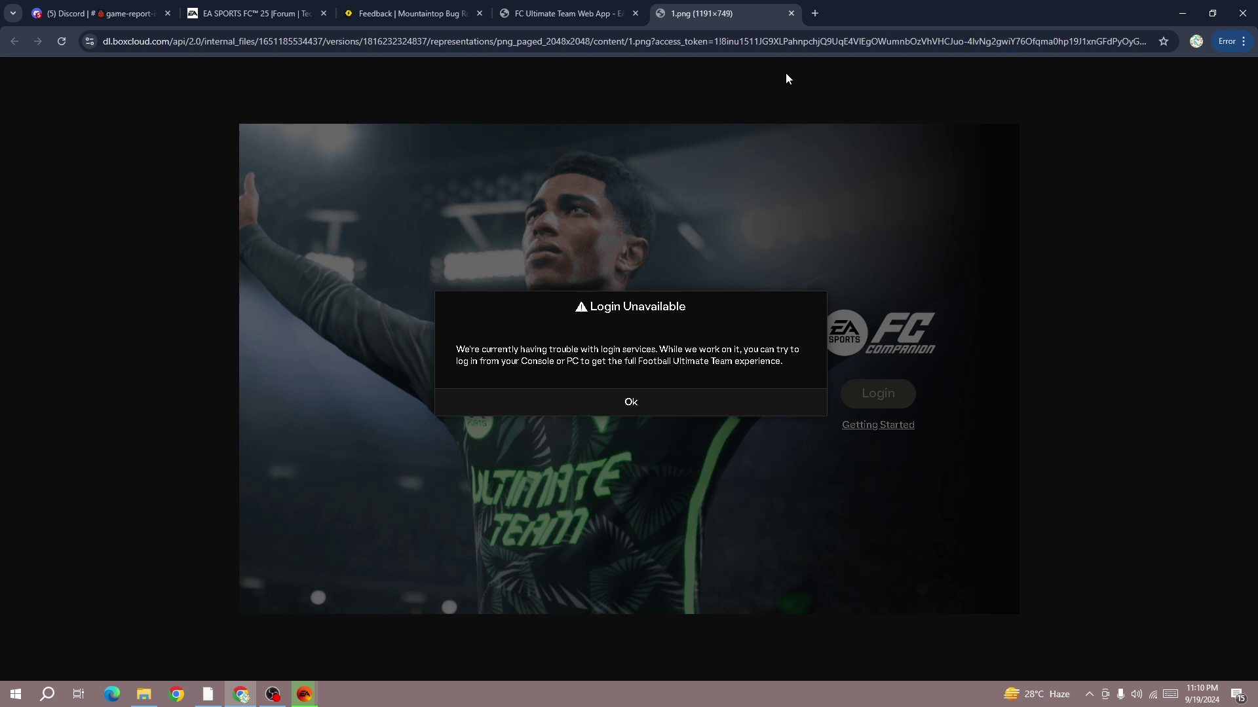
Search Google for 'ea server status' and open the EA Help server status result.
{"action": "left_click", "coordinate": [818, 14]}
{"action": "type", "text": "ea"}
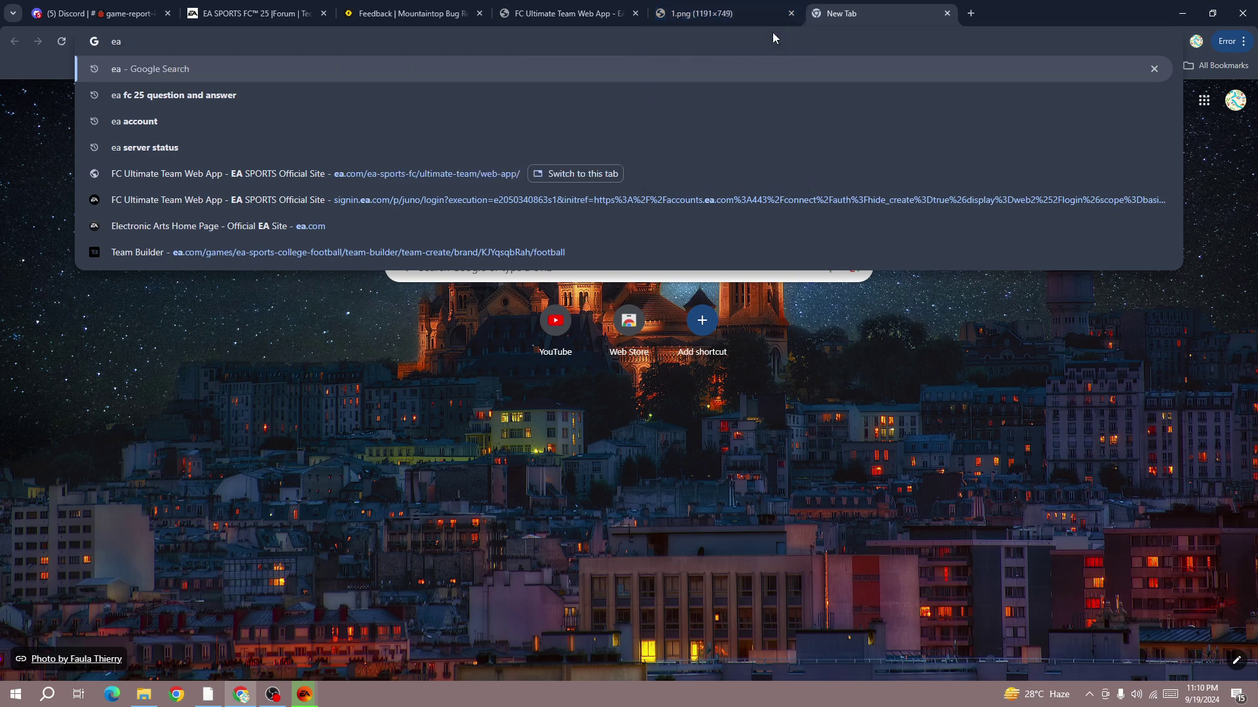
{"action": "type", "text": " server"}
{"action": "key", "text": "Return"}
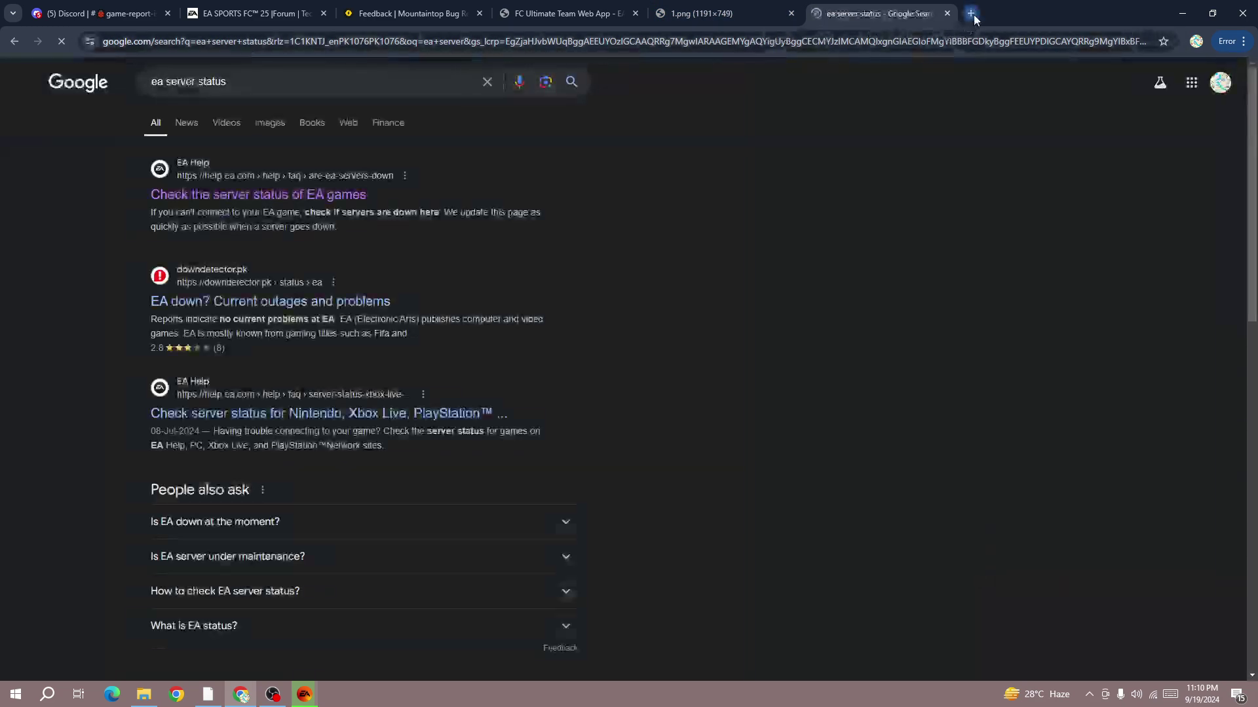
{"action": "left_click", "coordinate": [970, 14]}
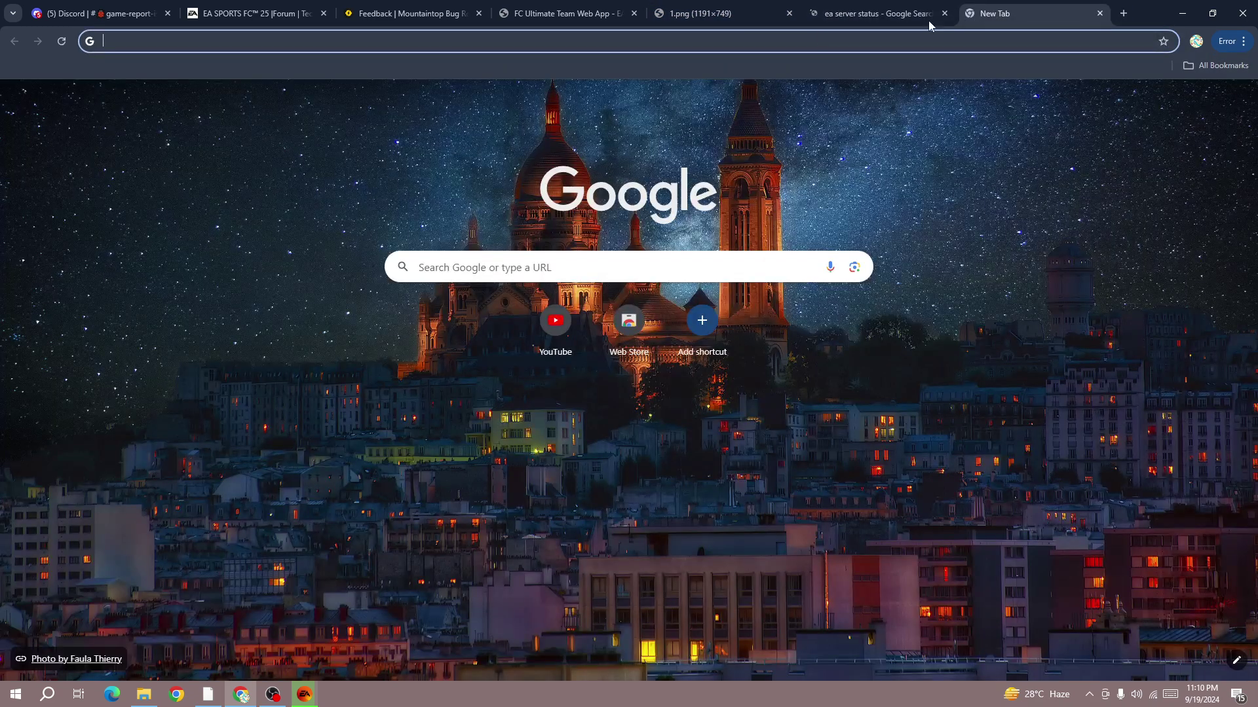
{"action": "left_click", "coordinate": [837, 25]}
{"action": "left_click", "coordinate": [292, 194]}
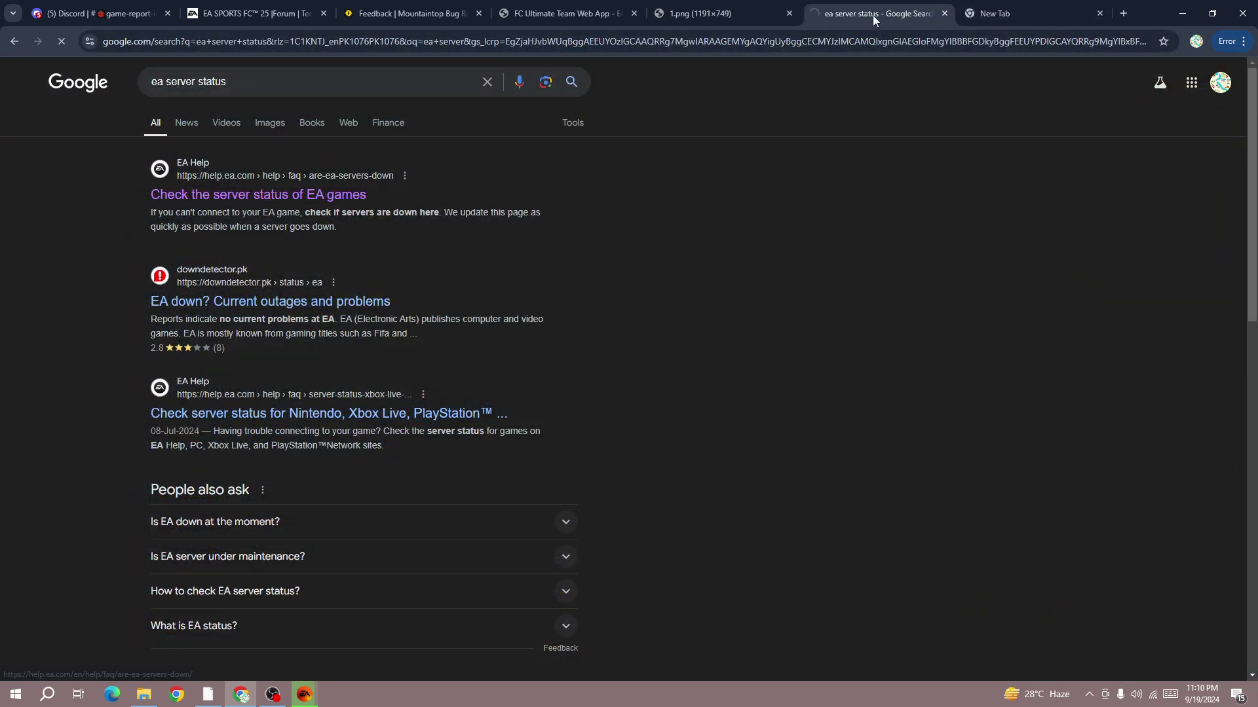
Load Downdetector's EA status page (downdetector.com/status/ea/) in the spare new tab.
{"action": "left_click", "coordinate": [995, 13]}
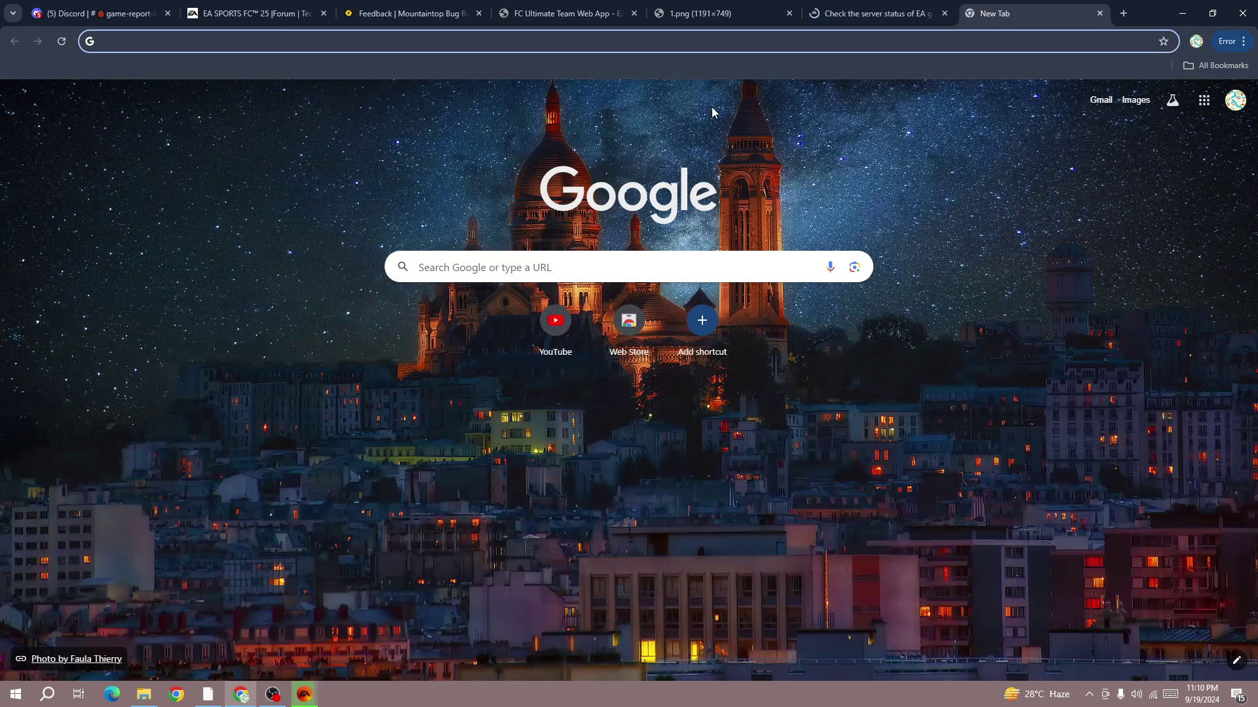
{"action": "type", "text": "ea"}
{"action": "key", "text": "BackSpace"}
{"action": "key", "text": "BackSpace"}
{"action": "key", "text": "BackSpace"}
{"action": "type", "text": "dow"}
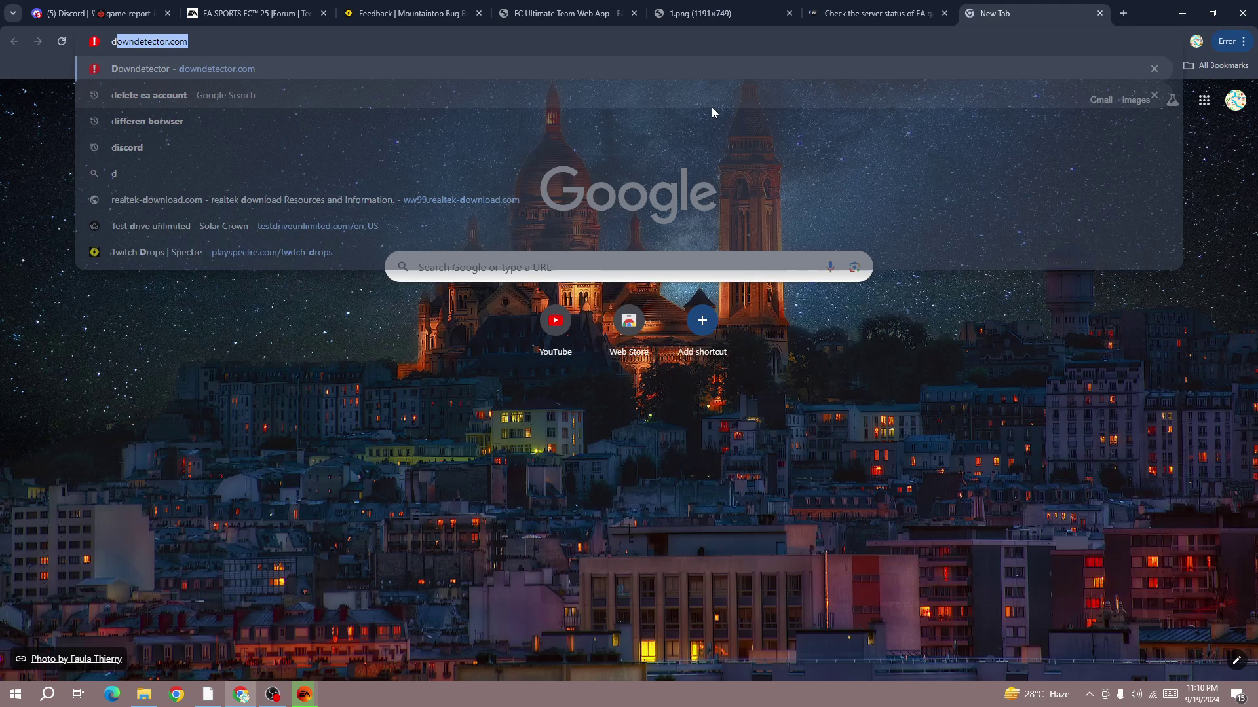
{"action": "key", "text": "Down"}
{"action": "key", "text": "Down"}
{"action": "key", "text": "Down"}
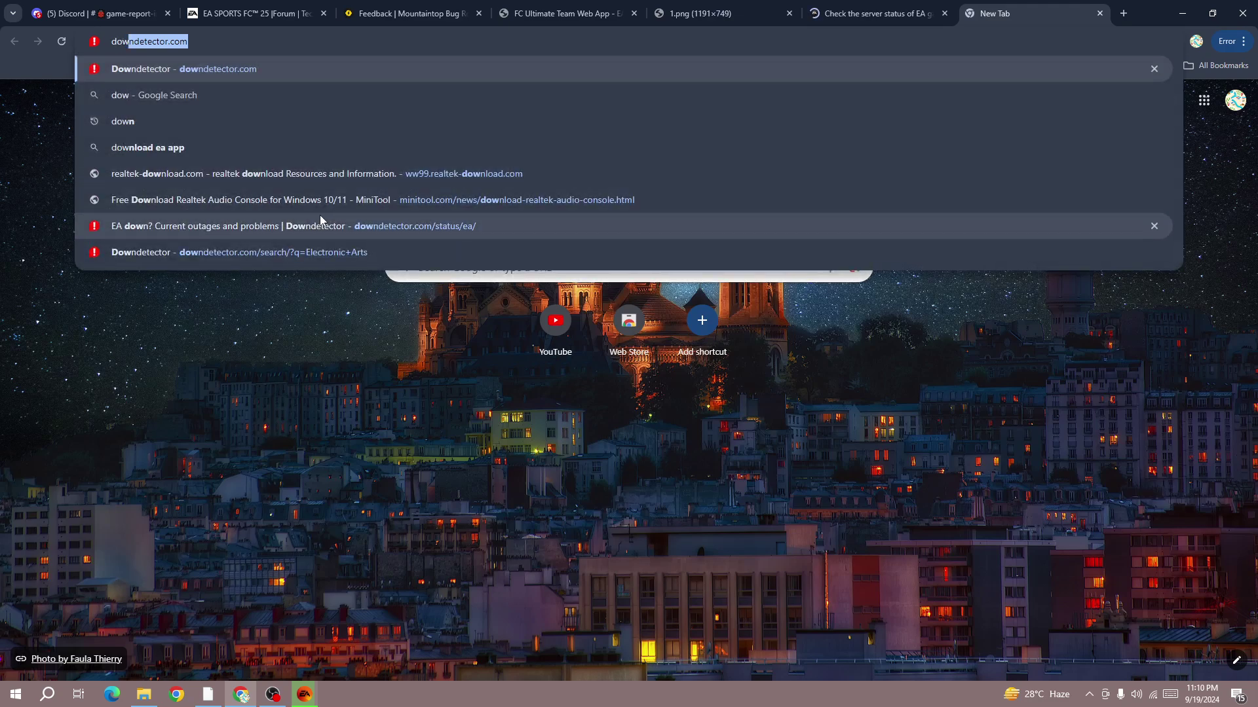
{"action": "key", "text": "Return"}
{"action": "left_click", "coordinate": [859, 14]}
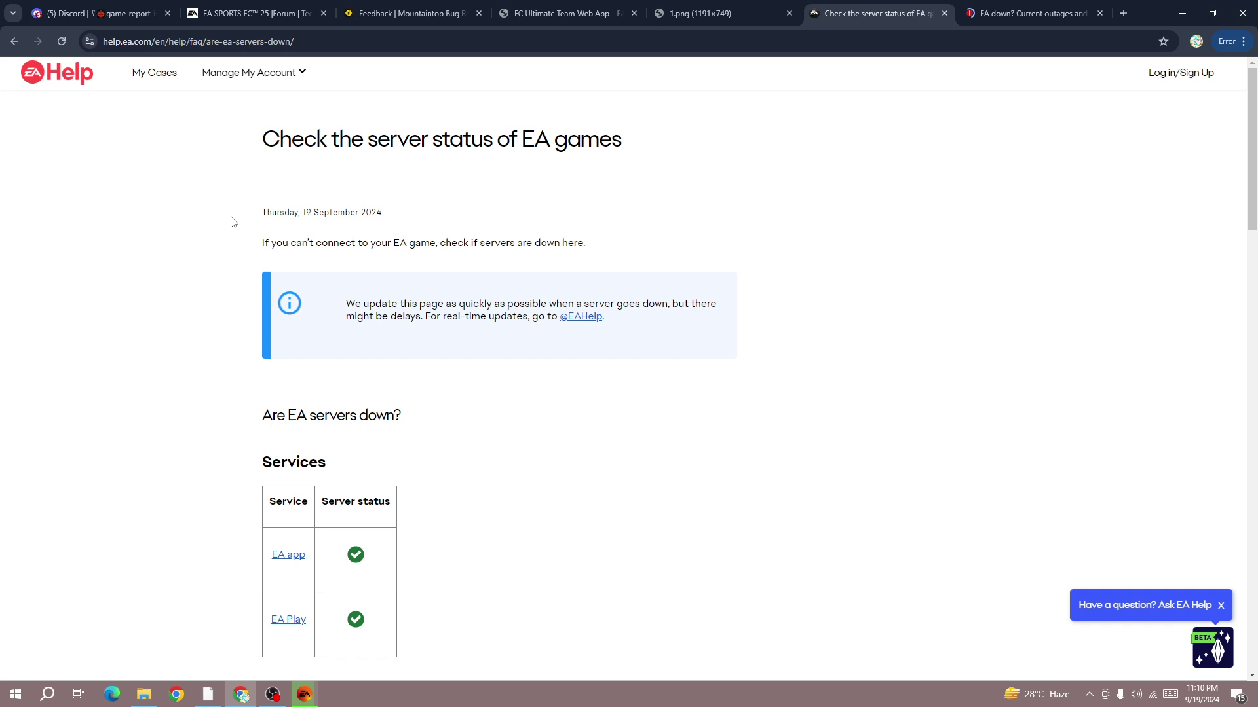
{"action": "scroll", "coordinate": [234, 228], "scroll_direction": "down", "scroll_amount": 2}
{"action": "scroll", "coordinate": [234, 228], "scroll_direction": "down", "scroll_amount": 2}
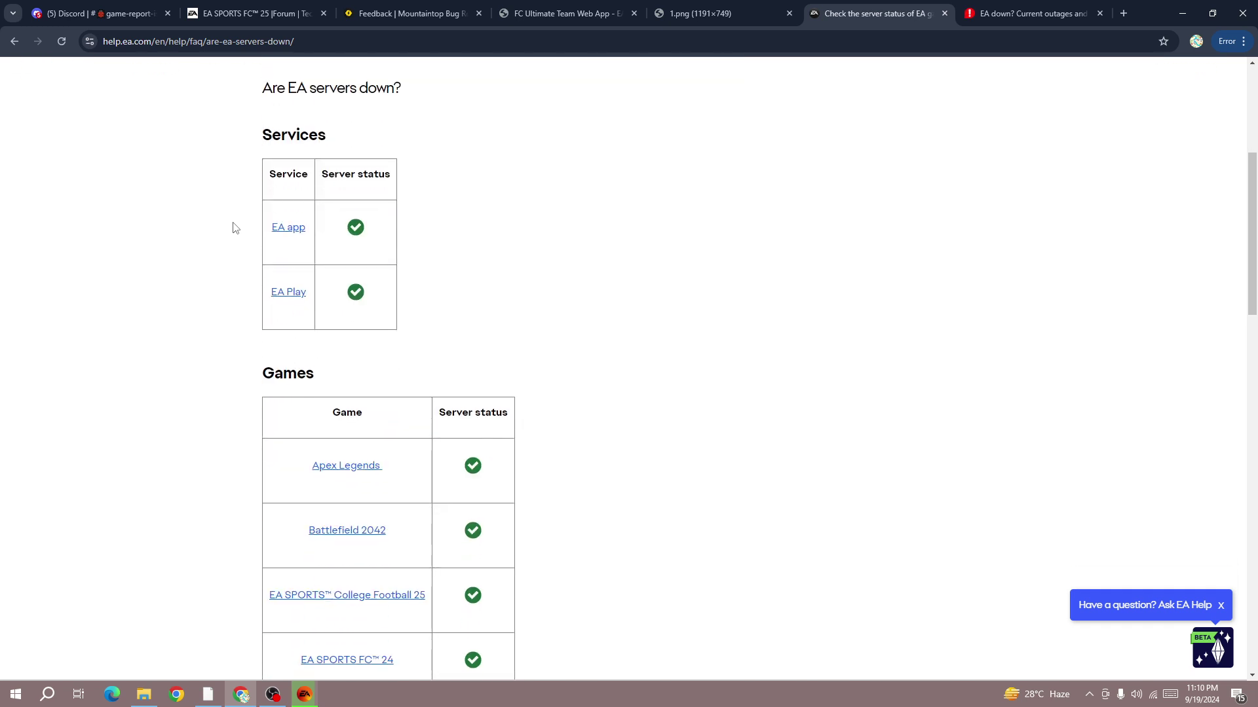
{"action": "scroll", "coordinate": [234, 228], "scroll_direction": "down", "scroll_amount": 3}
{"action": "scroll", "coordinate": [234, 227], "scroll_direction": "down", "scroll_amount": 3}
{"action": "scroll", "coordinate": [234, 227], "scroll_direction": "down", "scroll_amount": 3}
{"action": "scroll", "coordinate": [233, 228], "scroll_direction": "down", "scroll_amount": 3}
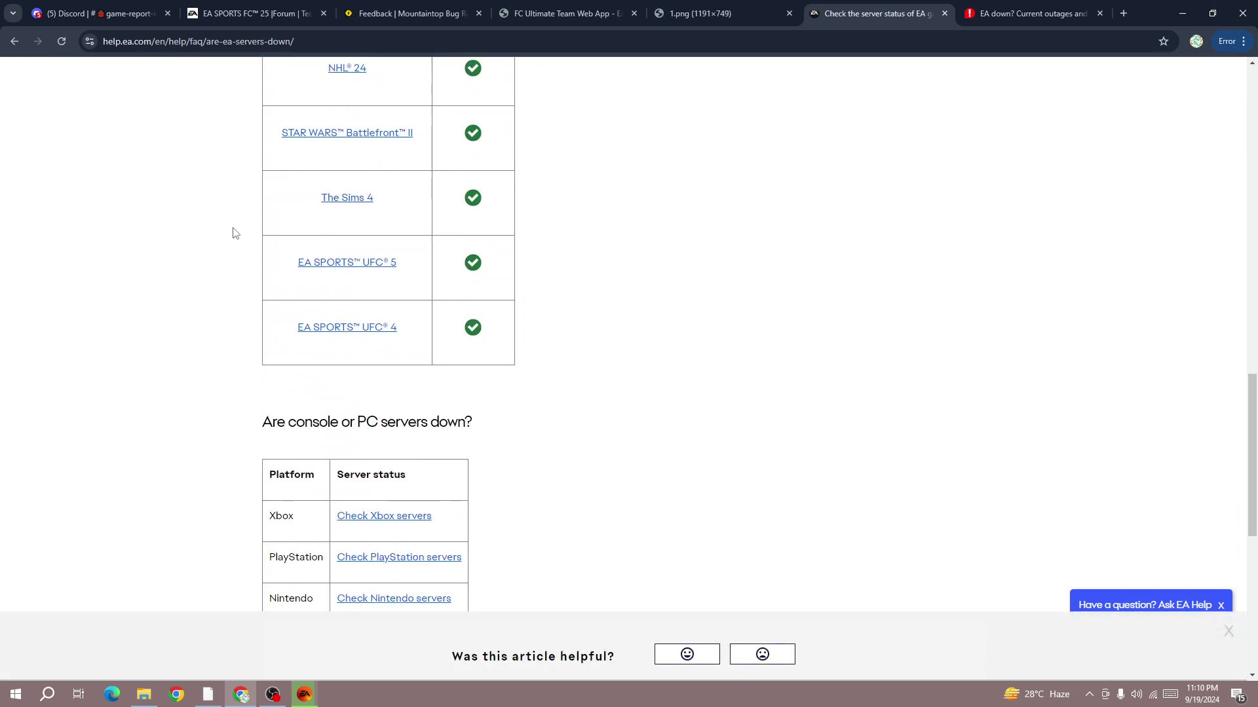
{"action": "scroll", "coordinate": [234, 233], "scroll_direction": "down", "scroll_amount": 3}
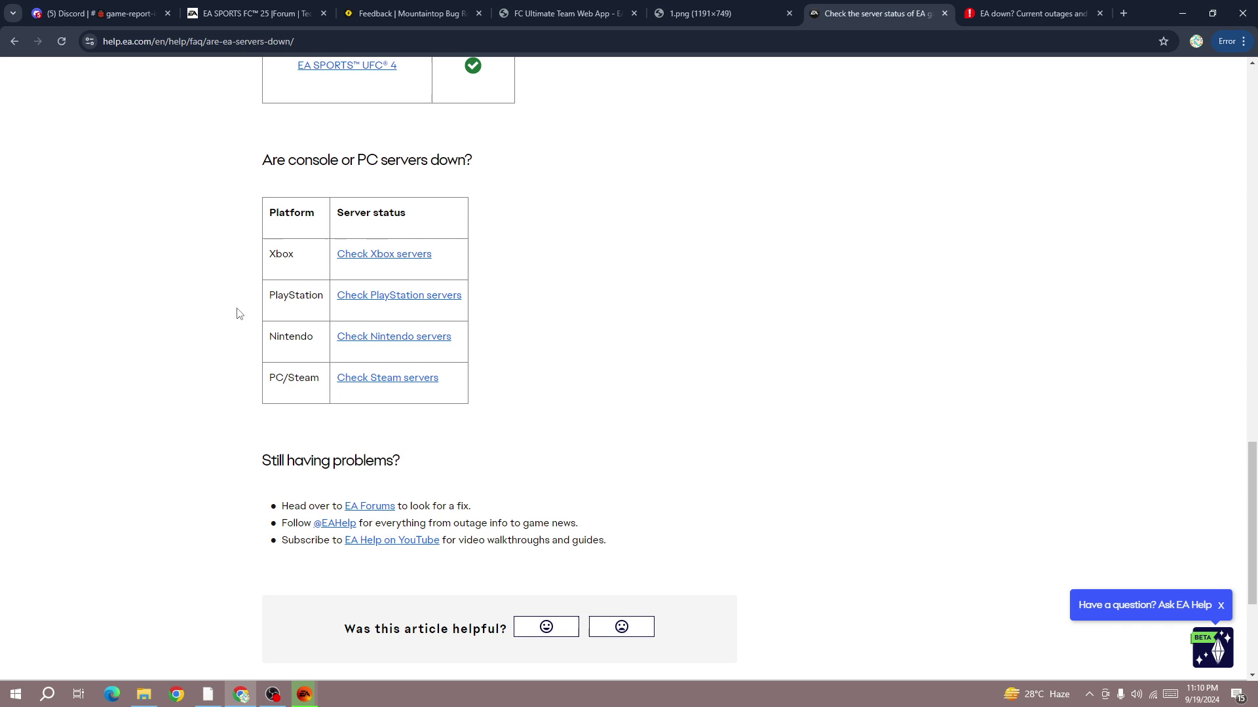
{"action": "scroll", "coordinate": [236, 313], "scroll_direction": "up", "scroll_amount": 3}
{"action": "scroll", "coordinate": [236, 314], "scroll_direction": "up", "scroll_amount": 3}
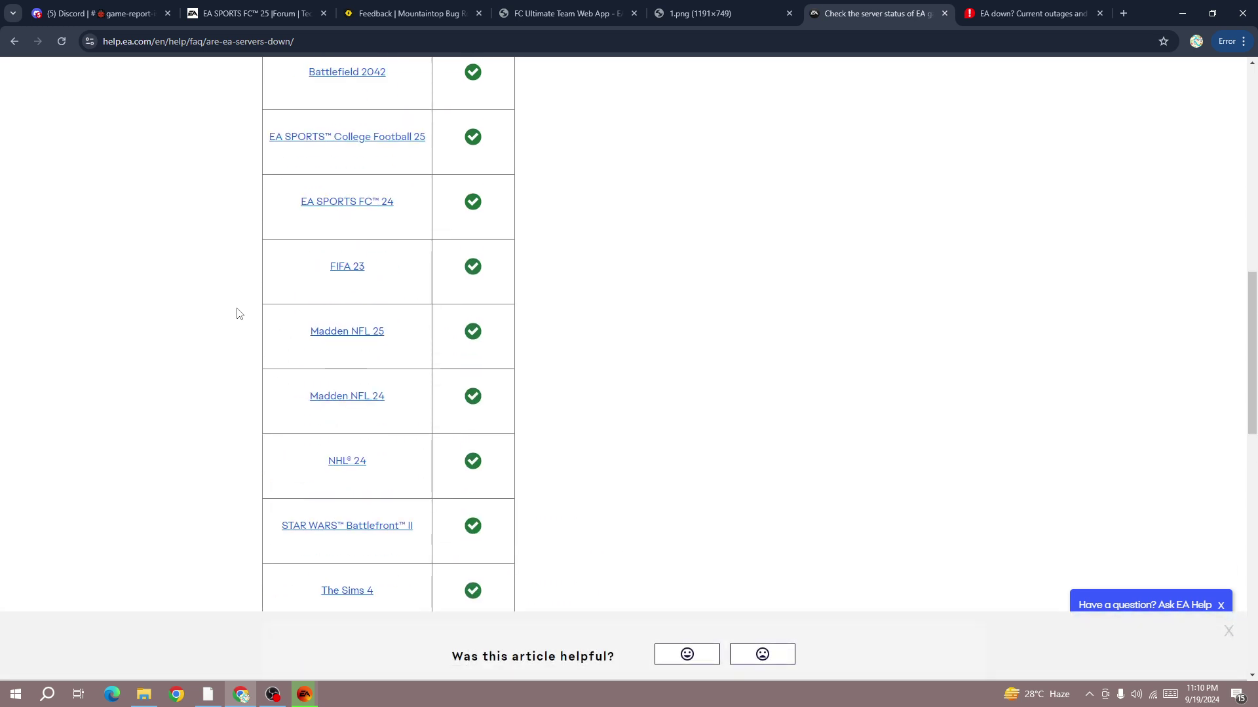
{"action": "scroll", "coordinate": [236, 313], "scroll_direction": "up", "scroll_amount": 3}
{"action": "scroll", "coordinate": [235, 314], "scroll_direction": "up", "scroll_amount": 3}
{"action": "scroll", "coordinate": [236, 314], "scroll_direction": "up", "scroll_amount": 3}
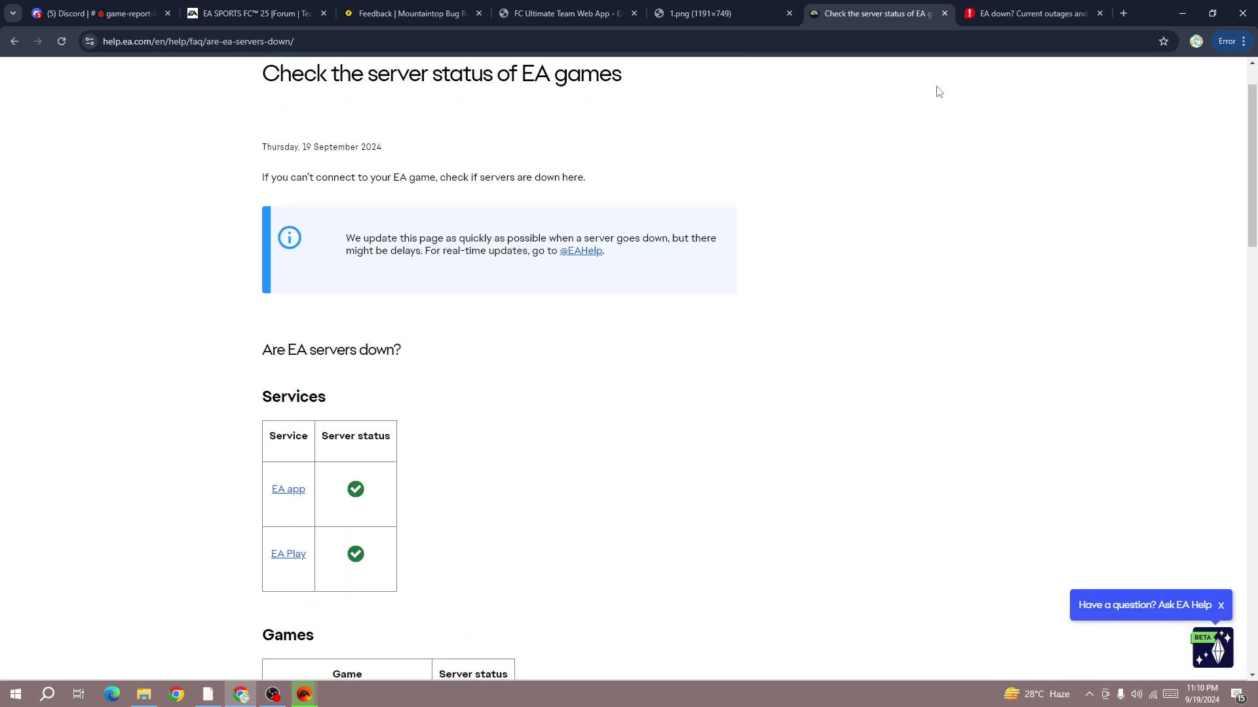
Review Downdetector's EA report of no current problems, then close that tab.
{"action": "left_click", "coordinate": [999, 13]}
{"action": "scroll", "coordinate": [232, 296], "scroll_direction": "down", "scroll_amount": 3}
{"action": "scroll", "coordinate": [227, 315], "scroll_direction": "down", "scroll_amount": 1}
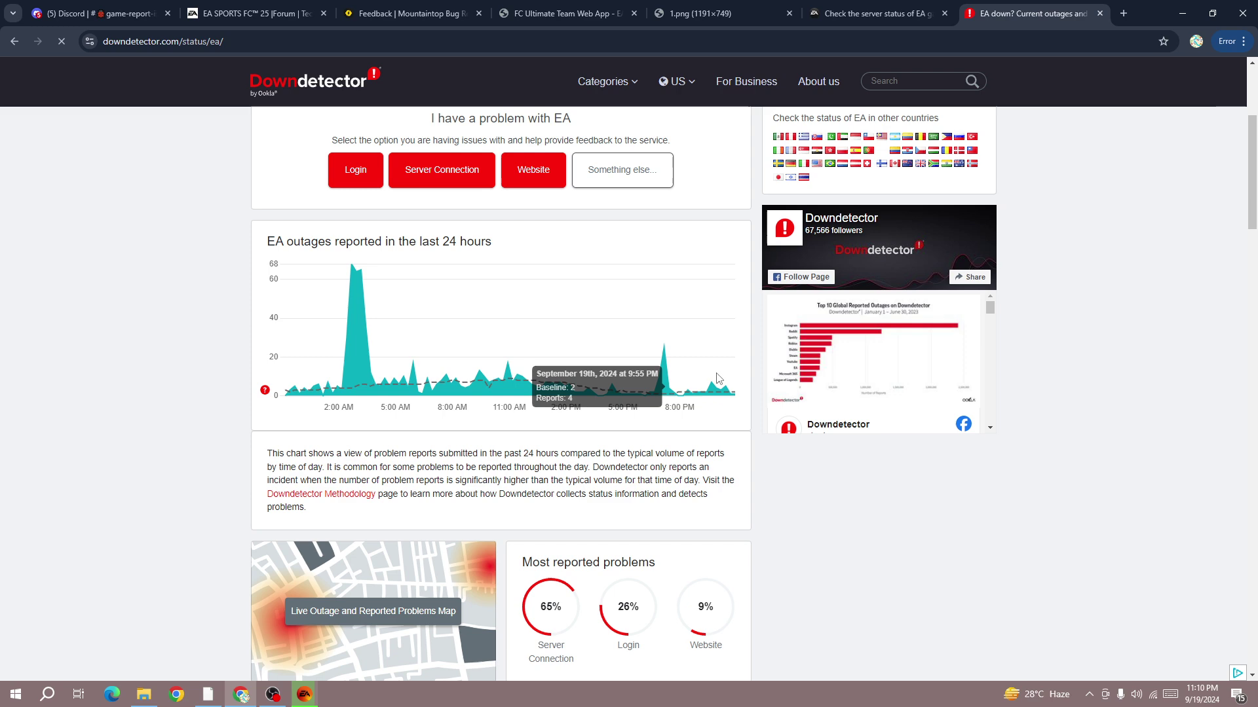
{"action": "scroll", "coordinate": [204, 344], "scroll_direction": "up", "scroll_amount": 3}
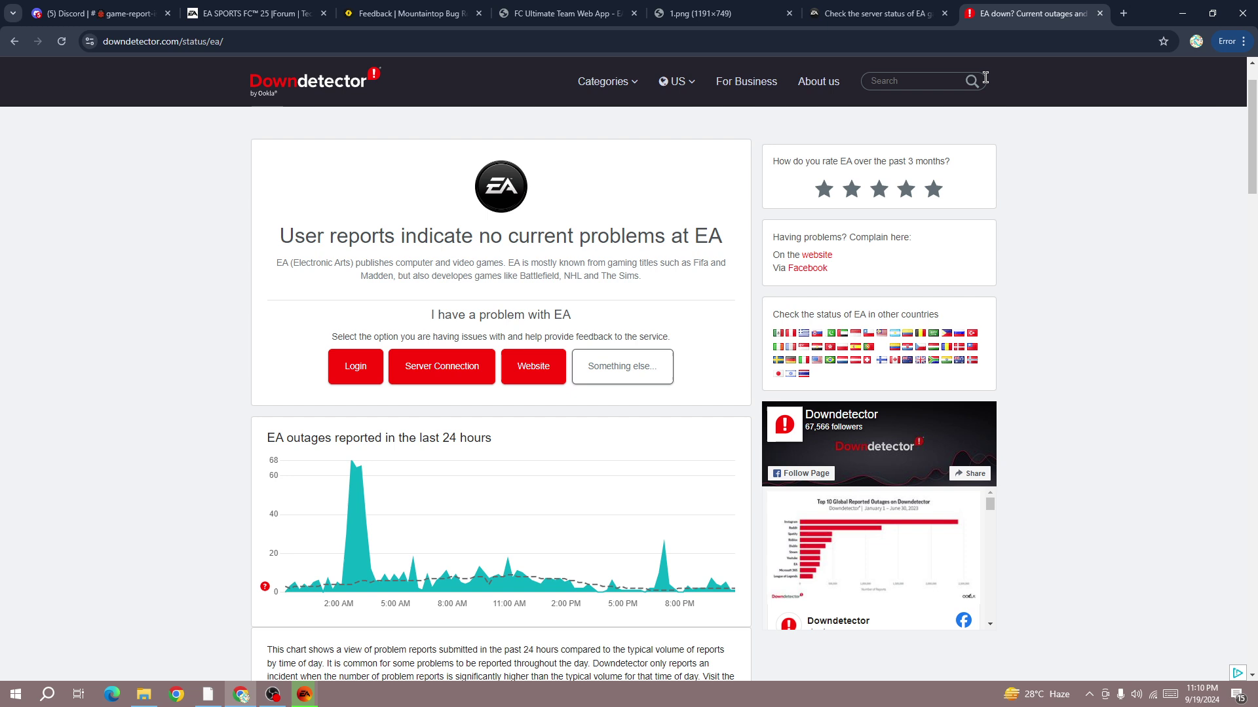
{"action": "left_click", "coordinate": [1099, 13]}
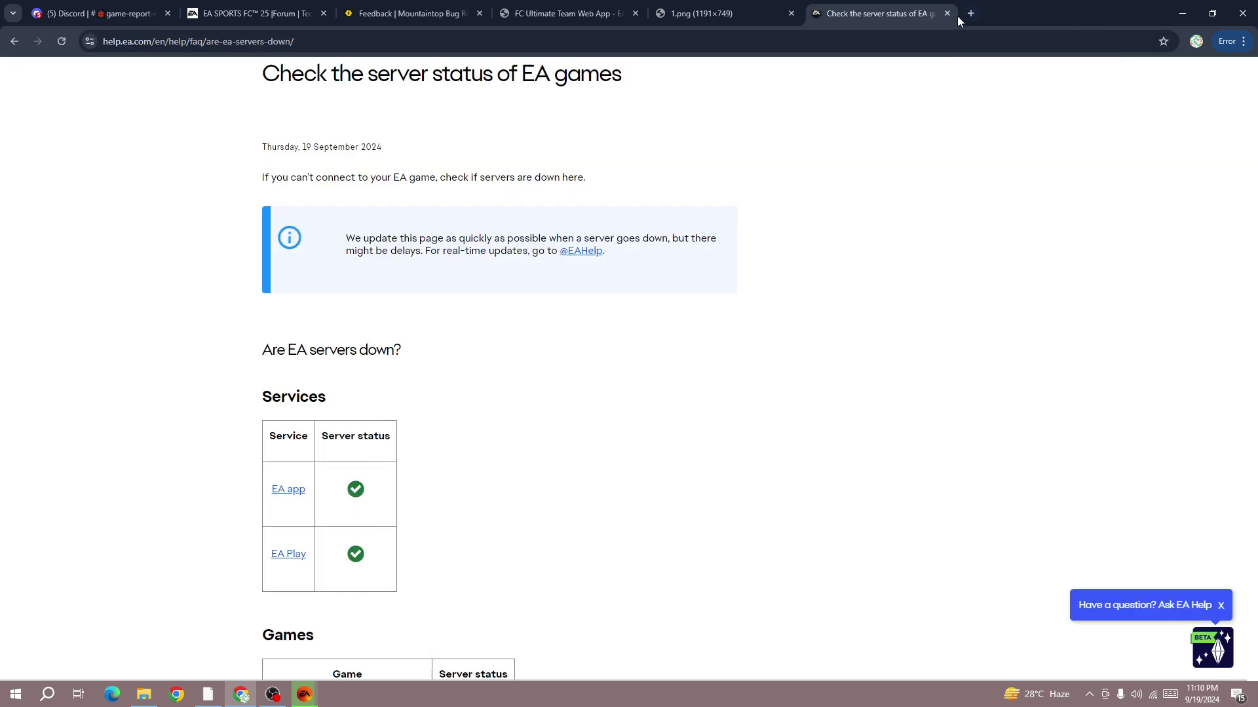
{"action": "mouse_move", "coordinate": [877, 12]}
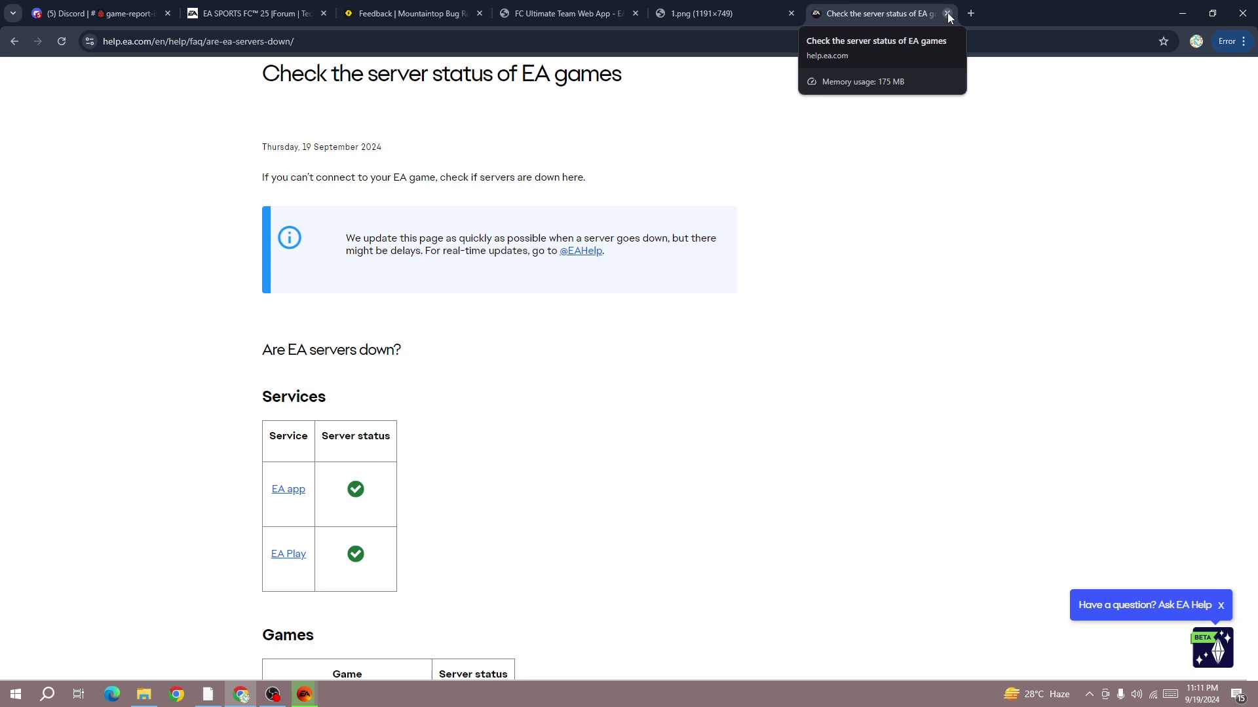
Close the EA Help status tab and bring up Chrome's three-dot menu.
{"action": "left_click", "coordinate": [949, 14]}
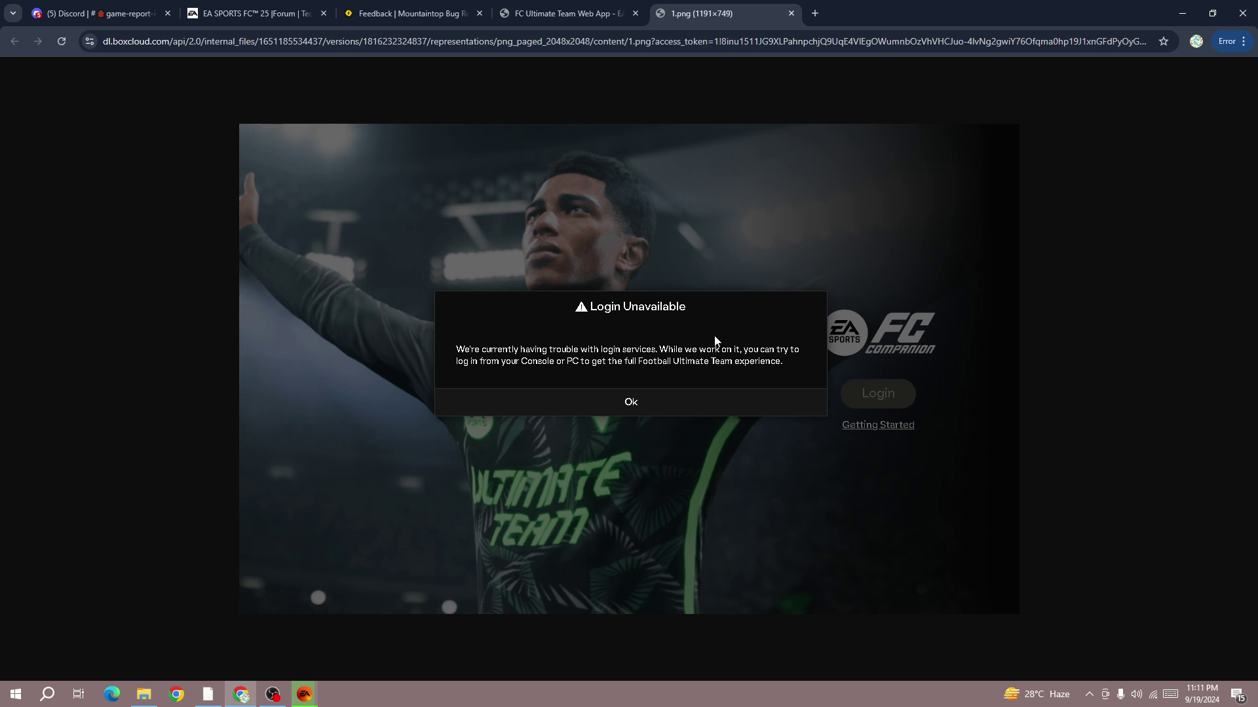
{"action": "left_click", "coordinate": [1244, 41]}
{"action": "mouse_move", "coordinate": [1016, 463]}
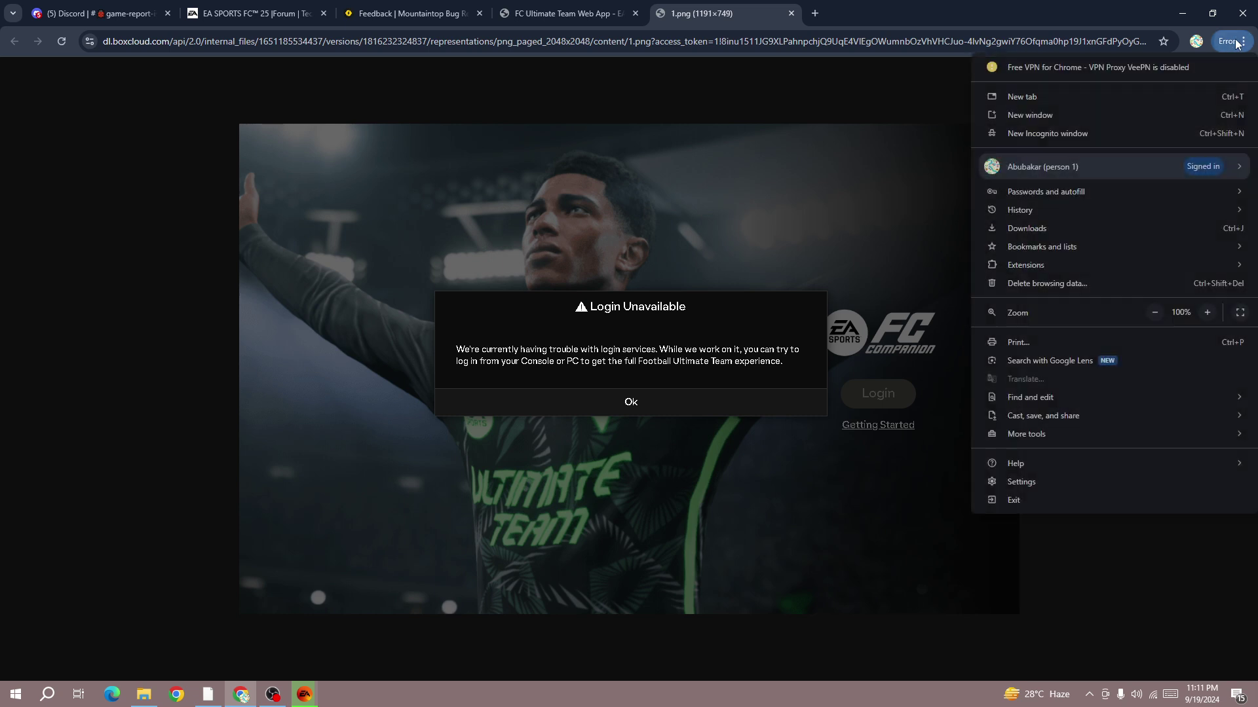
Confirm all three Chrome extensions are disabled, then return to Chrome Settings.
{"action": "left_click", "coordinate": [1027, 482]}
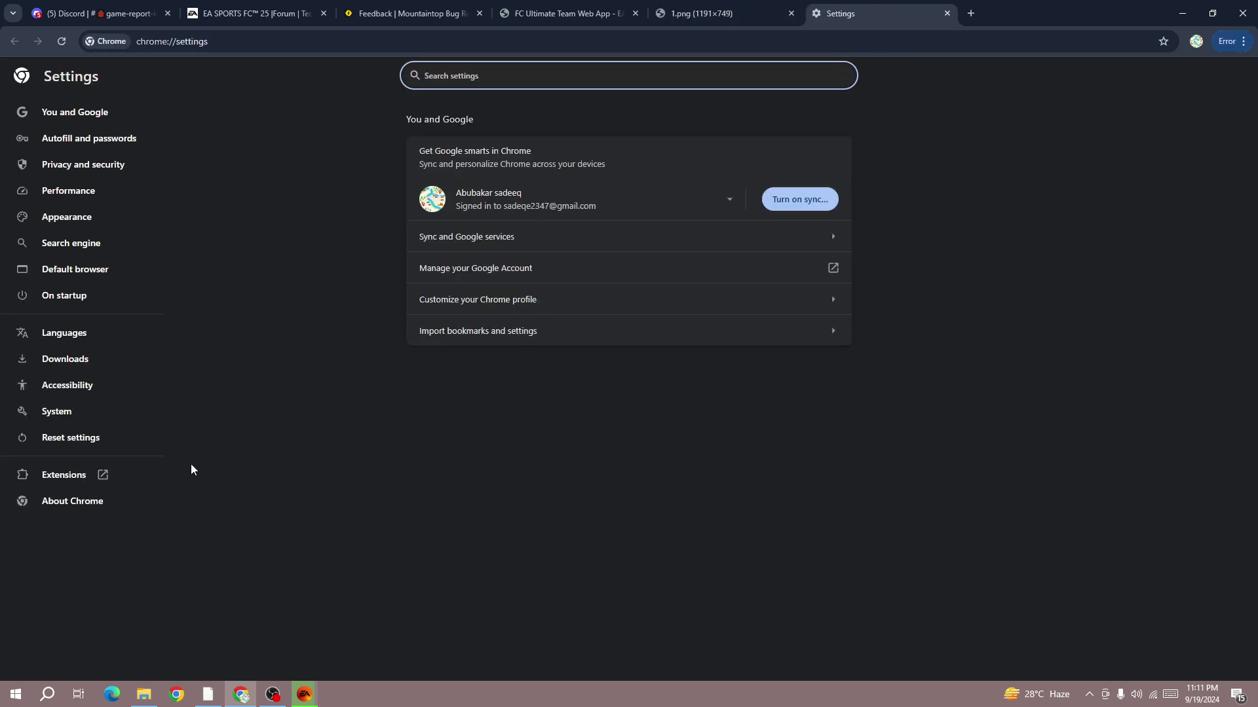
{"action": "left_click", "coordinate": [59, 475]}
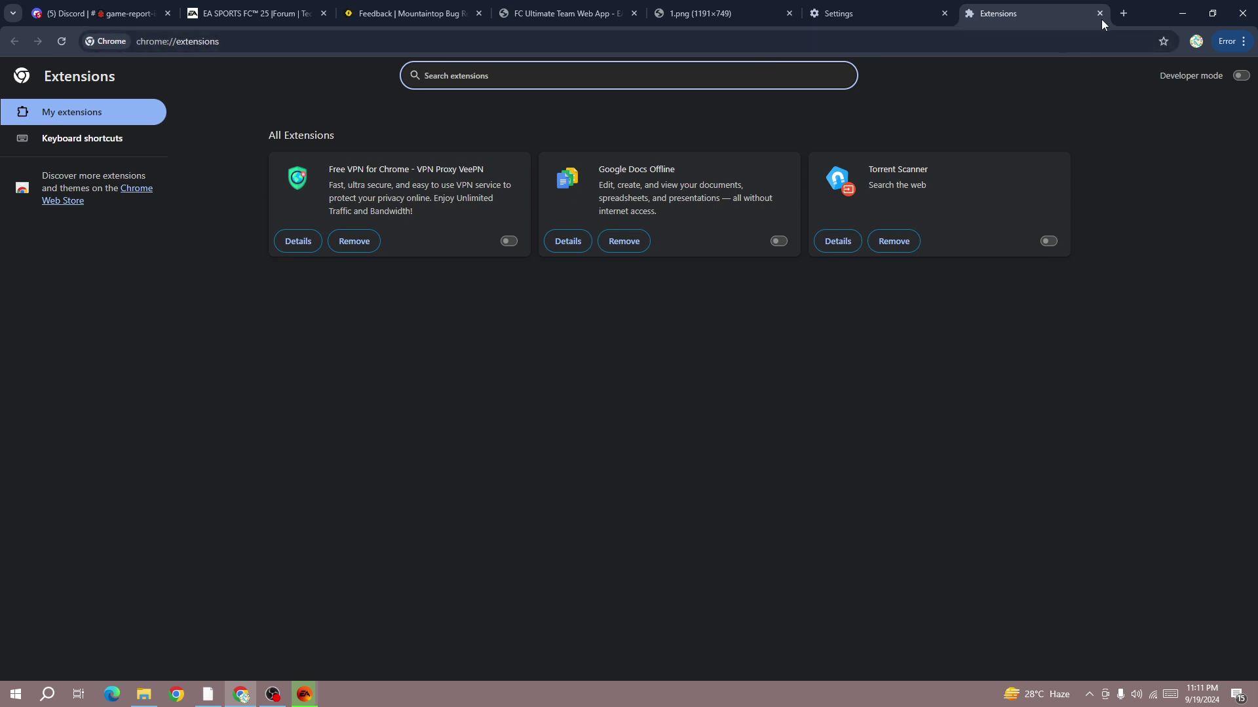
{"action": "left_click", "coordinate": [1198, 42]}
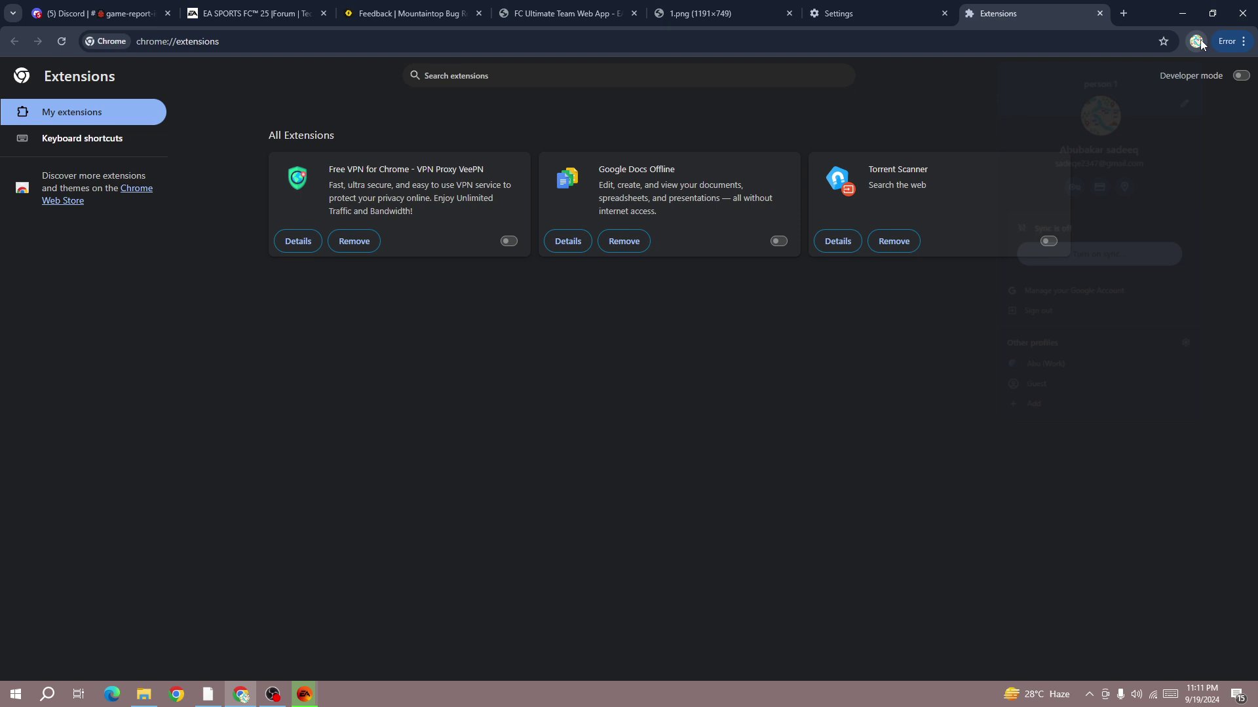
{"action": "left_click", "coordinate": [1236, 42]}
{"action": "left_click", "coordinate": [1016, 482]}
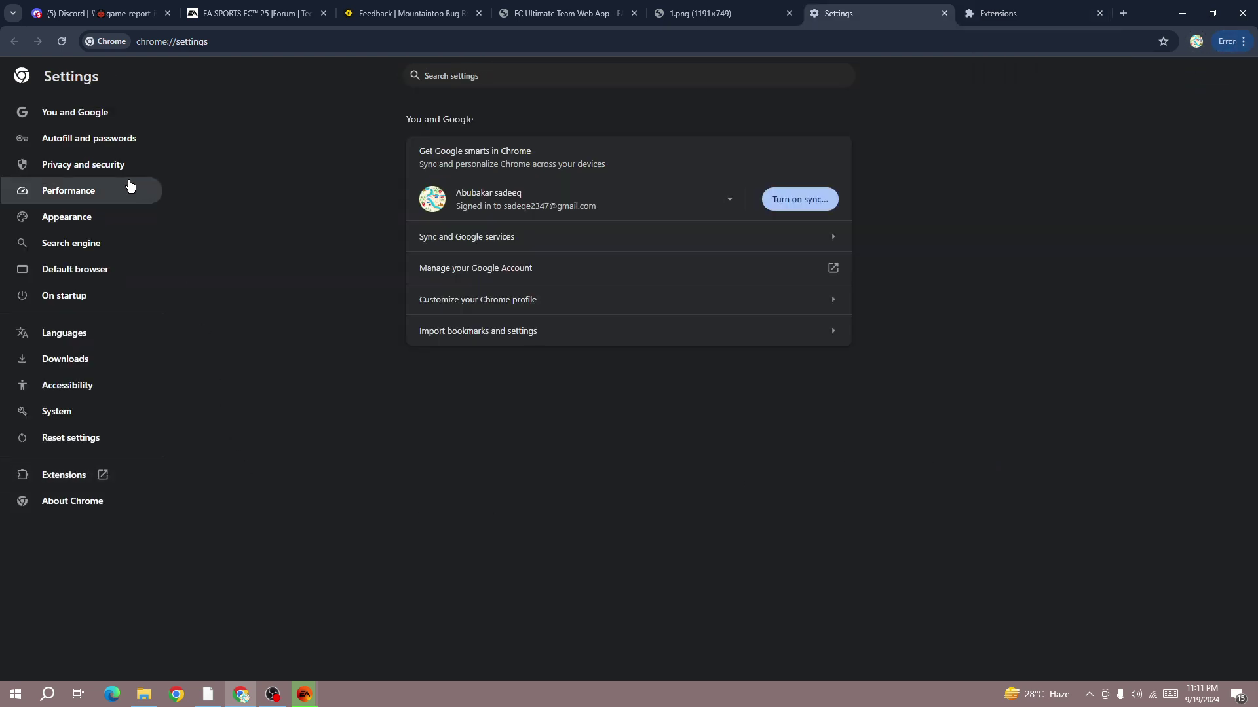
Set up an All time browsing-data deletion under Privacy and security, then cancel it.
{"action": "left_click", "coordinate": [82, 165]}
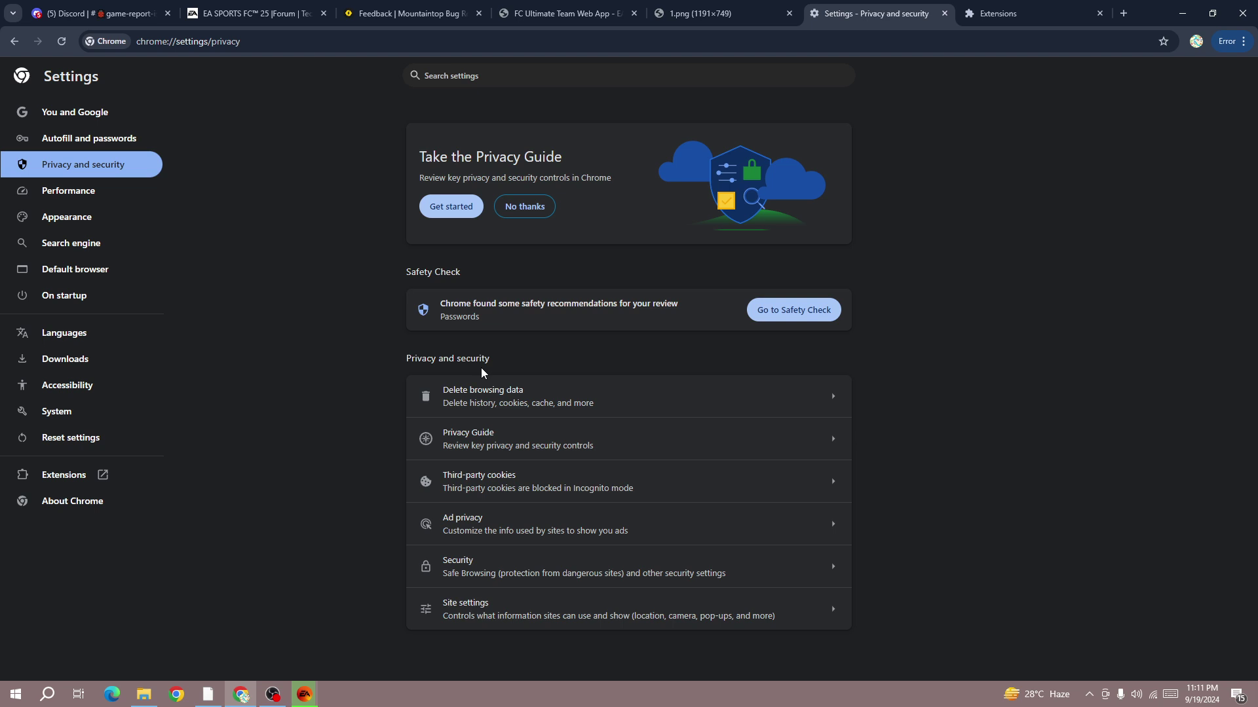
{"action": "left_click", "coordinate": [482, 390]}
{"action": "left_click", "coordinate": [588, 287]}
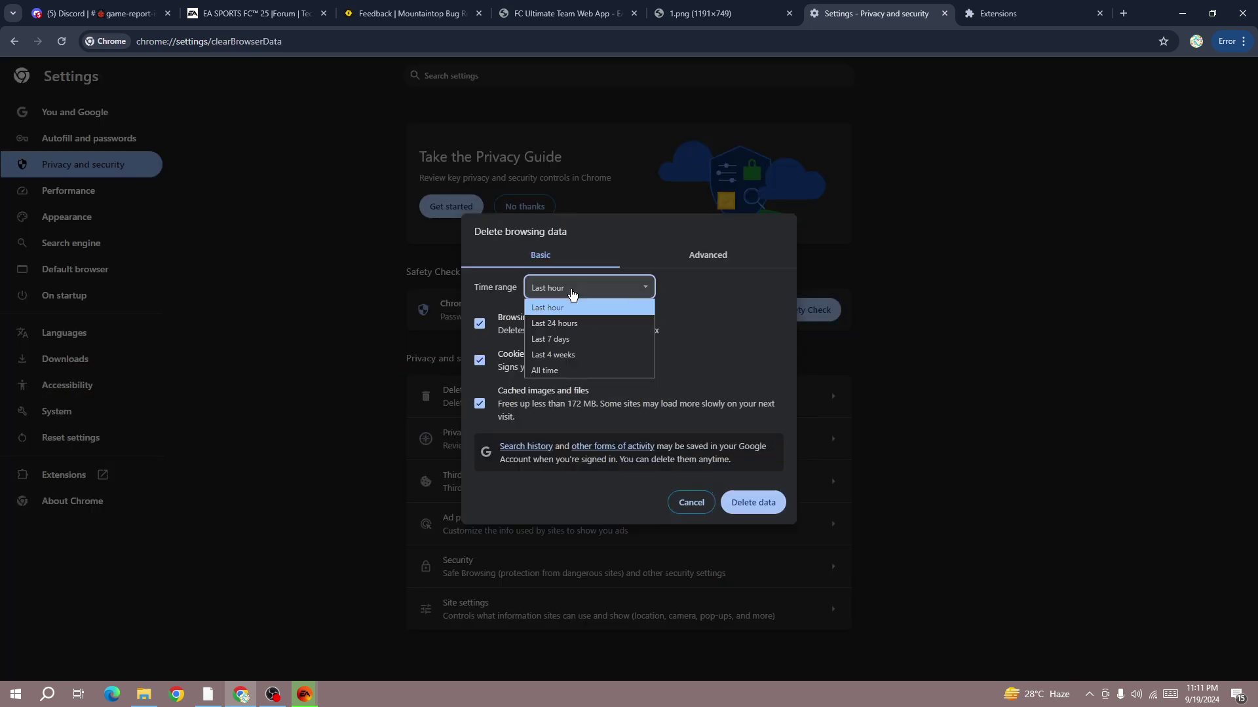
{"action": "left_click", "coordinate": [568, 370]}
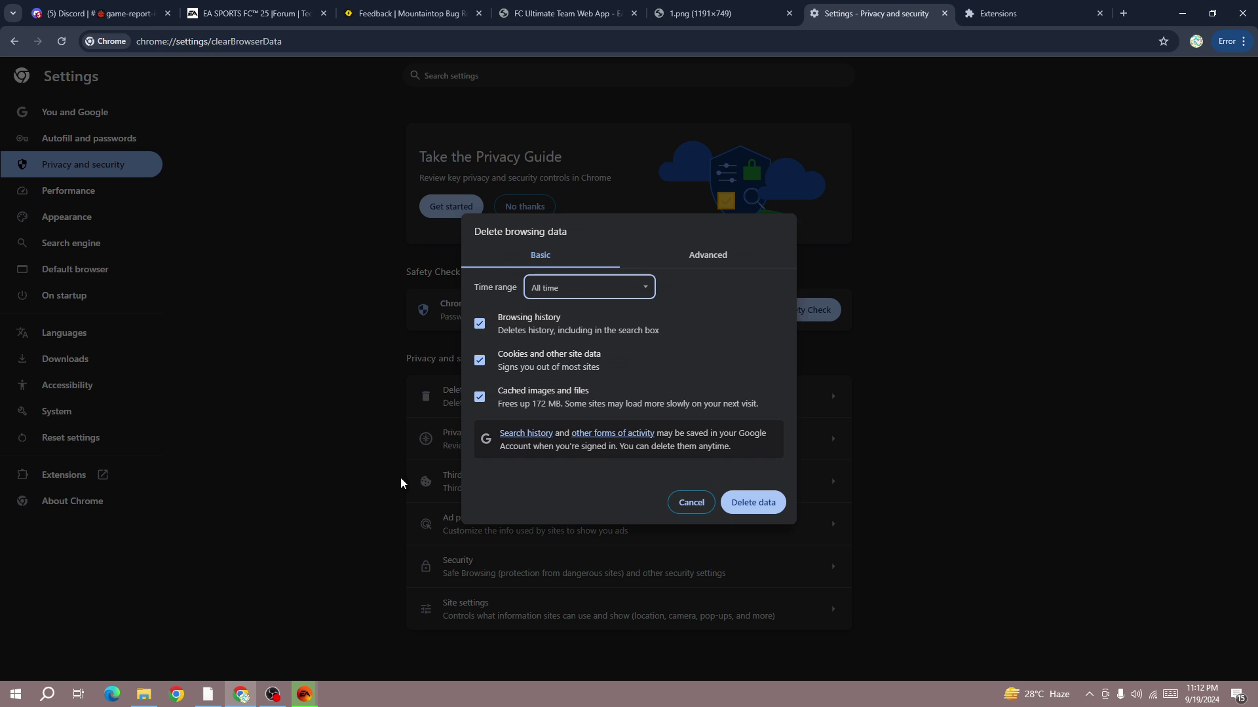
{"action": "left_click", "coordinate": [691, 503]}
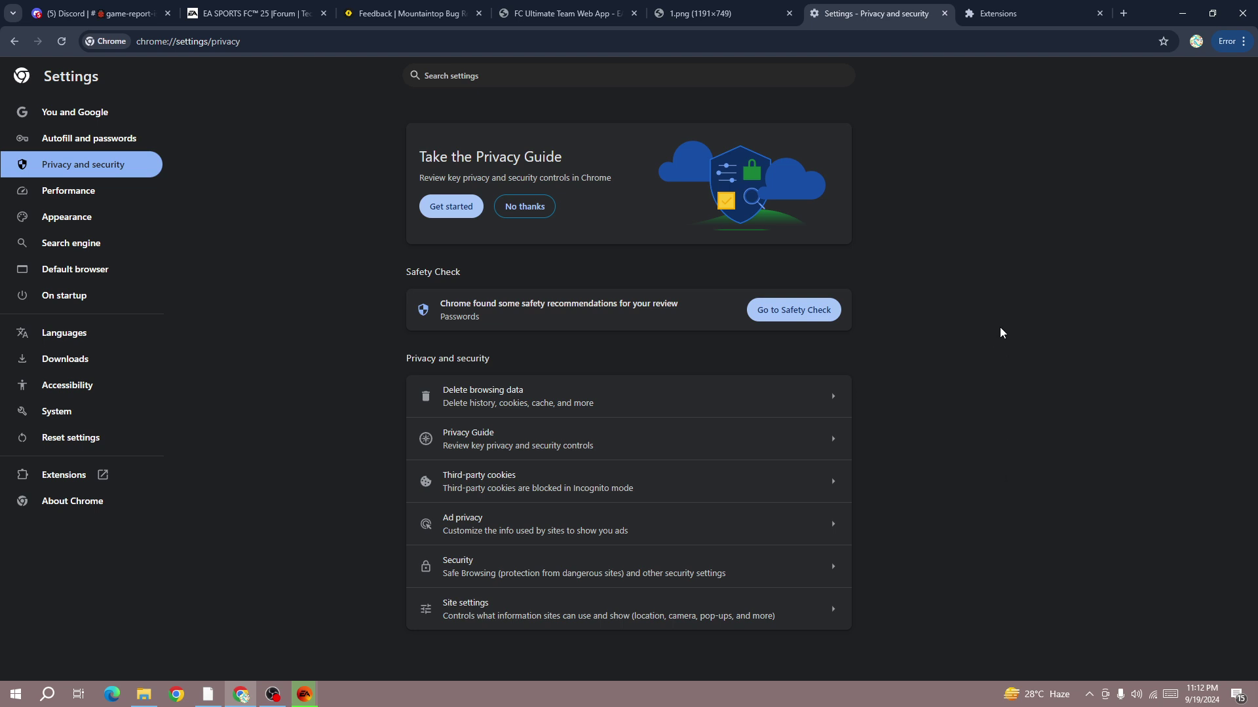
Close the Settings and Extensions tabs, returning to the Login Unavailable screenshot.
{"action": "left_click", "coordinate": [945, 15]}
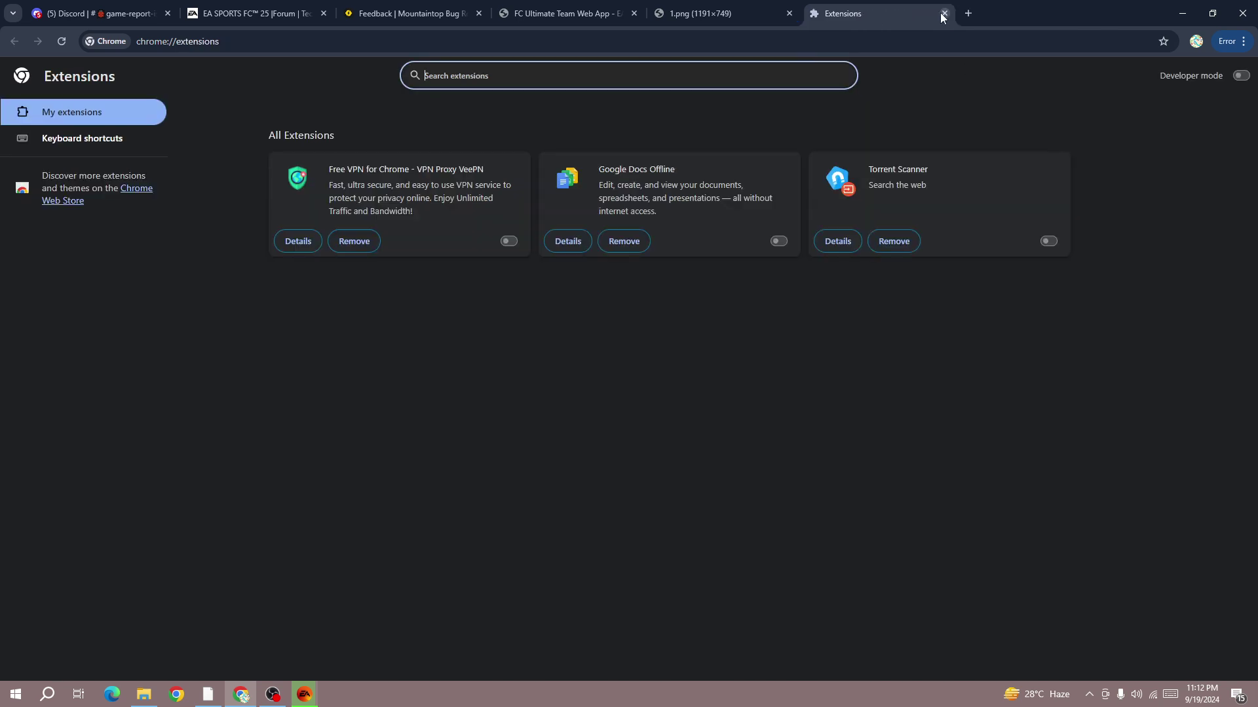
{"action": "left_click", "coordinate": [943, 14]}
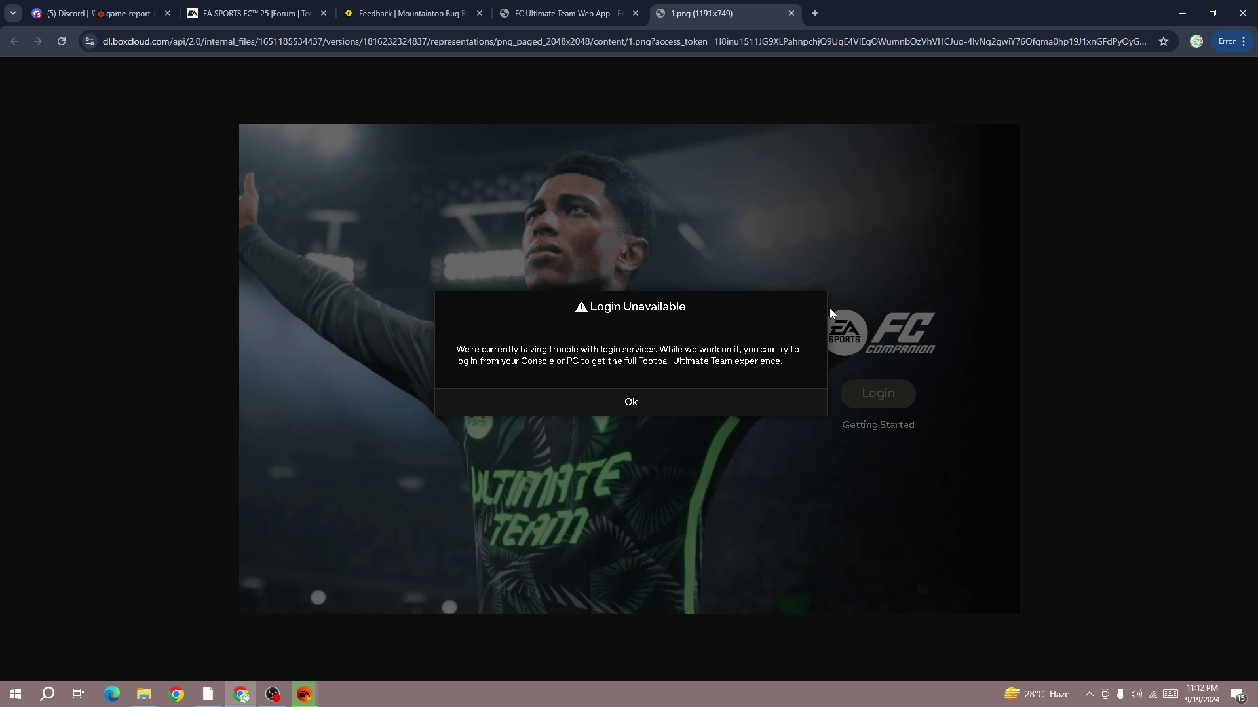
Search Google for 'different browser' and expand the '6 more' browser types.
{"action": "left_click", "coordinate": [814, 13]}
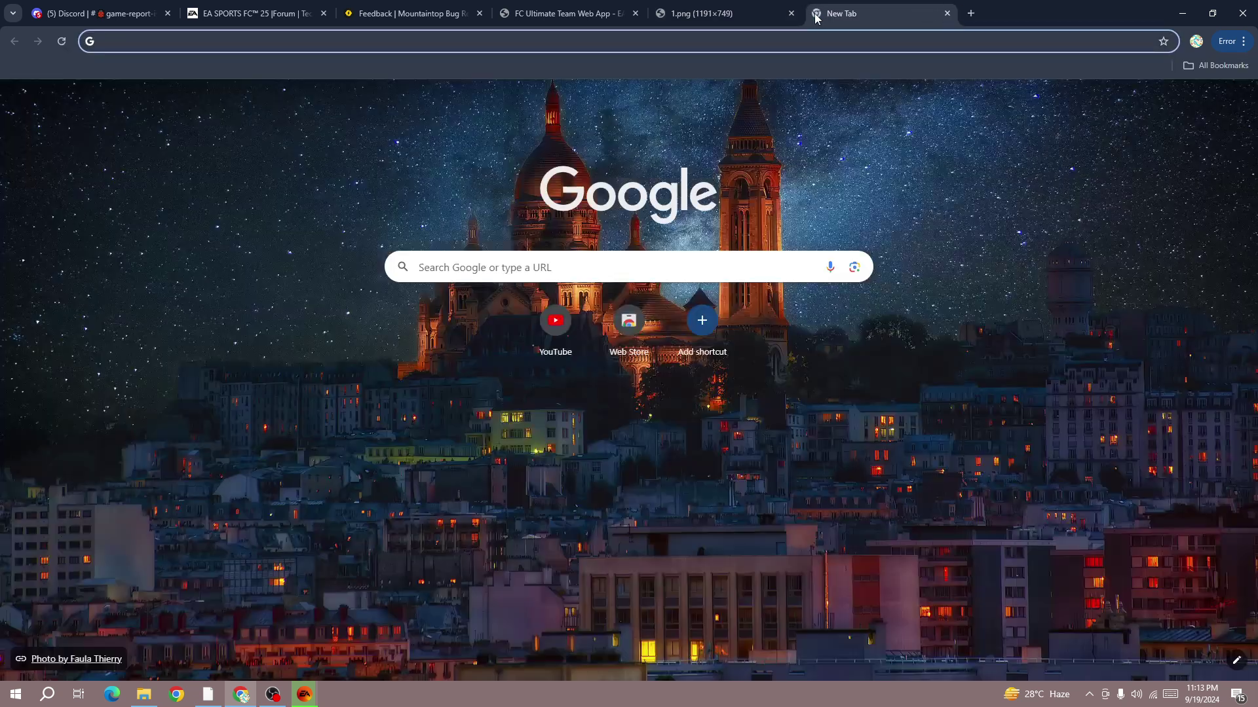
{"action": "type", "text": "differen borwser"}
{"action": "key", "text": "Down"}
{"action": "key", "text": "Return"}
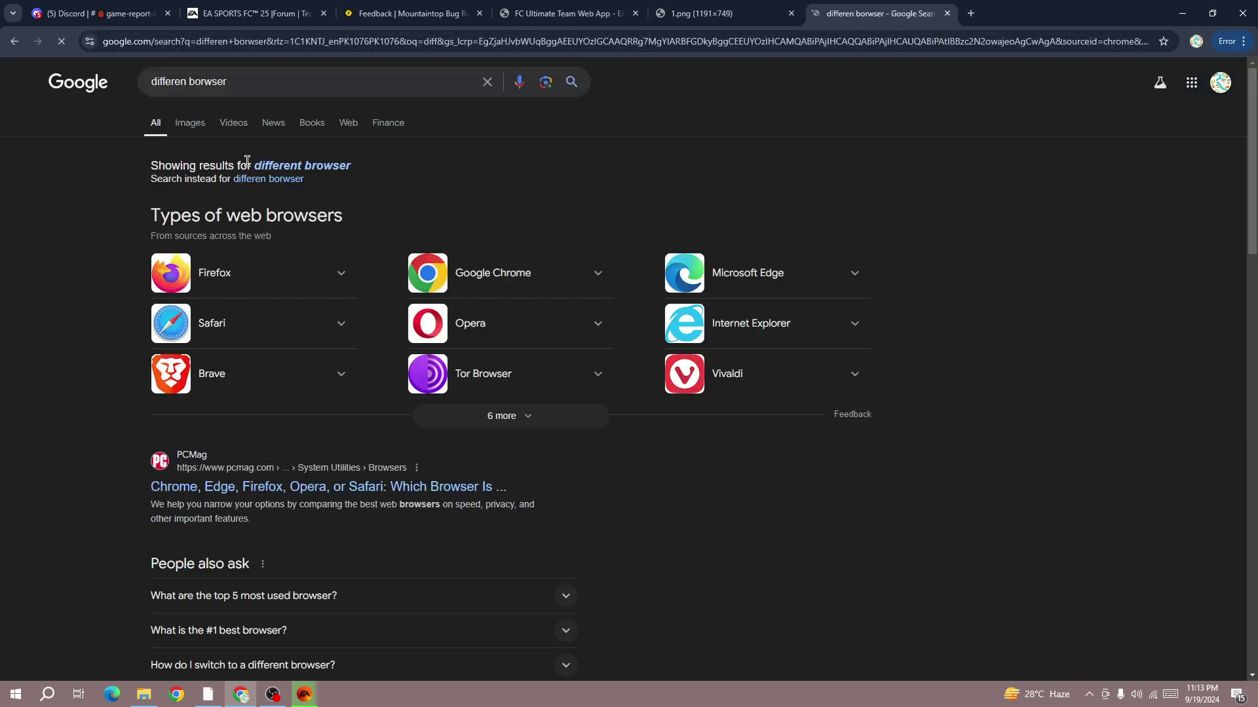
{"action": "left_click", "coordinate": [285, 166]}
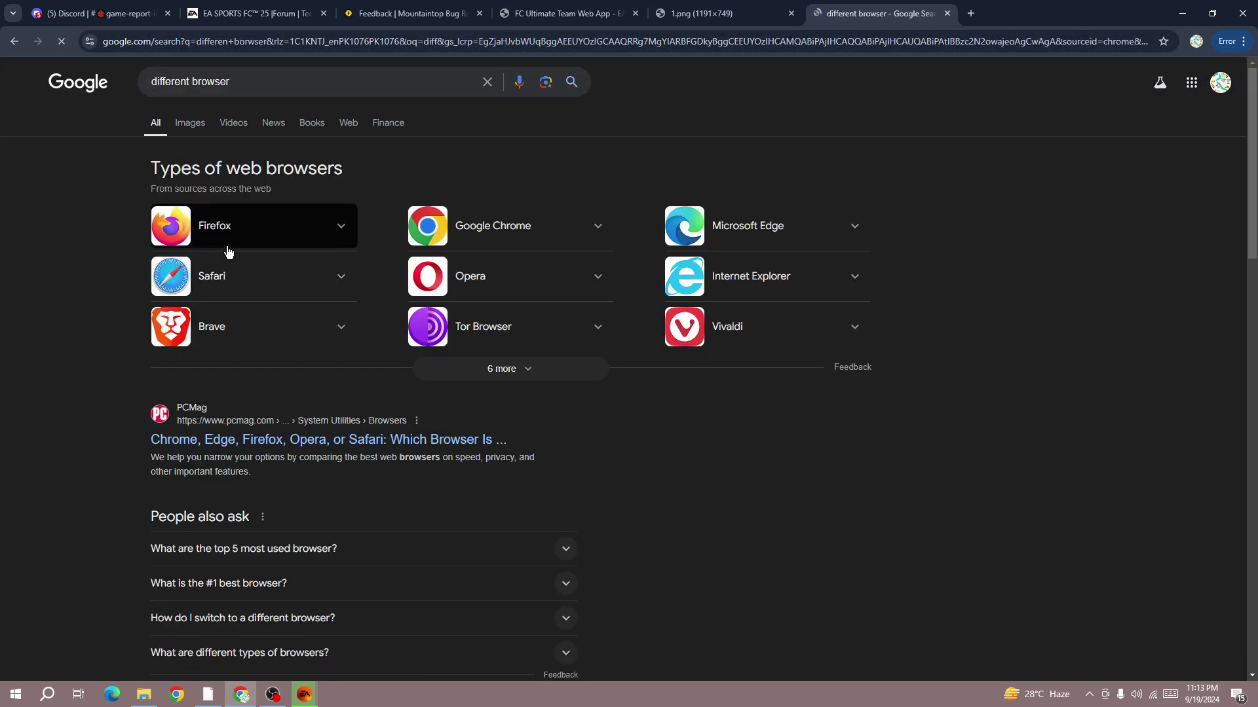
{"action": "left_click", "coordinate": [470, 374]}
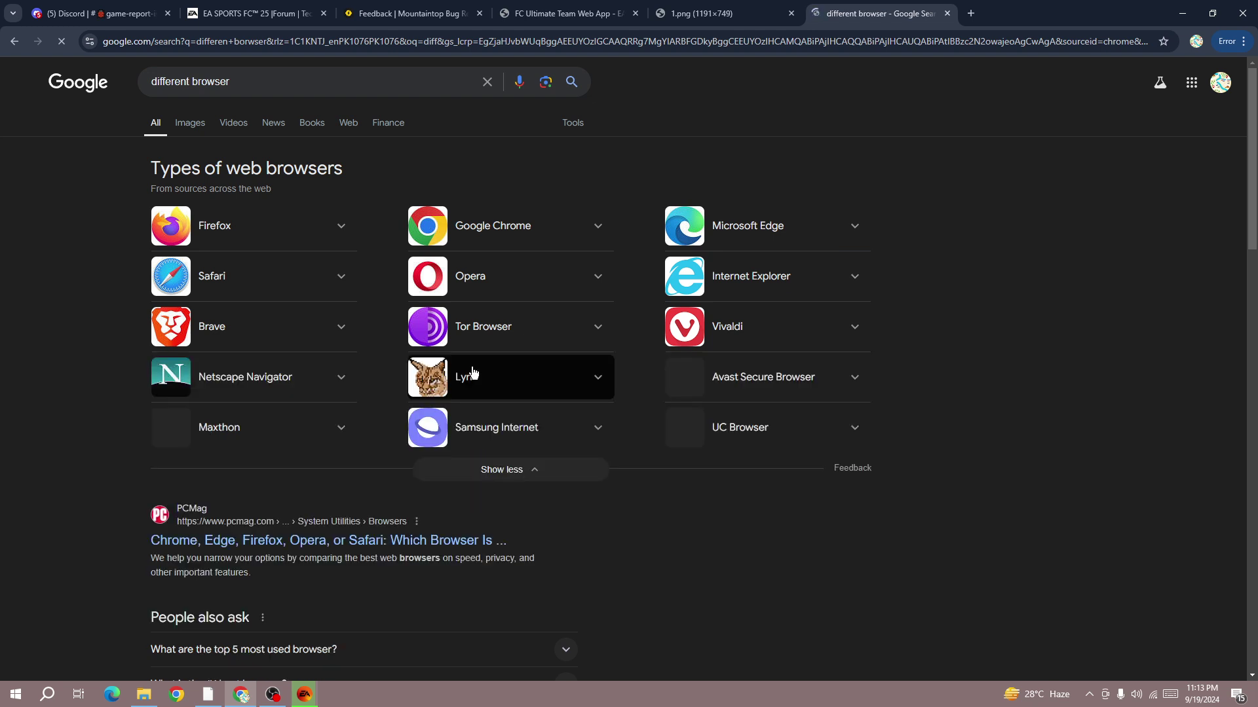